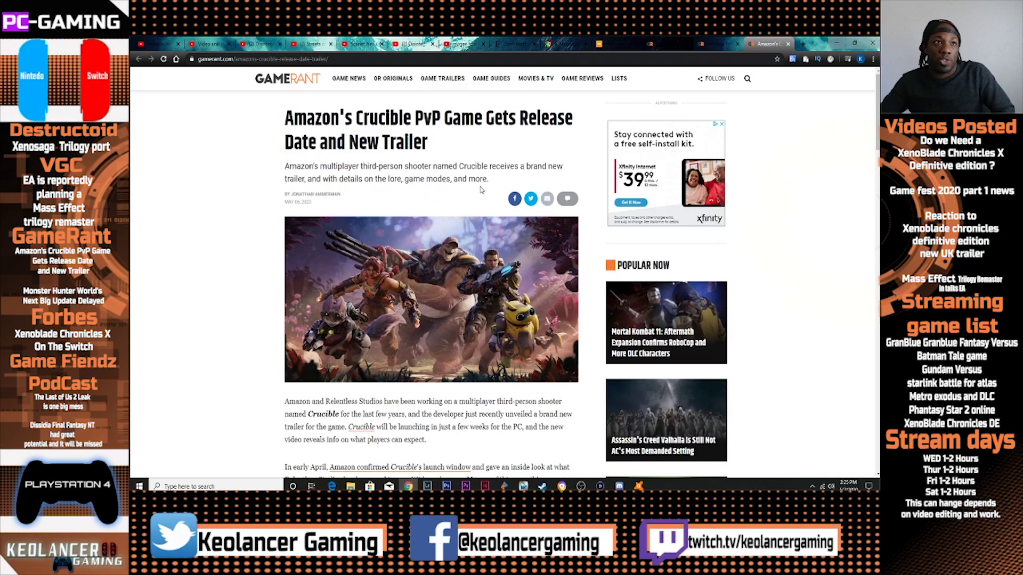
{"action": "scroll", "coordinate": [483, 191], "scroll_direction": "down", "scroll_amount": 3}
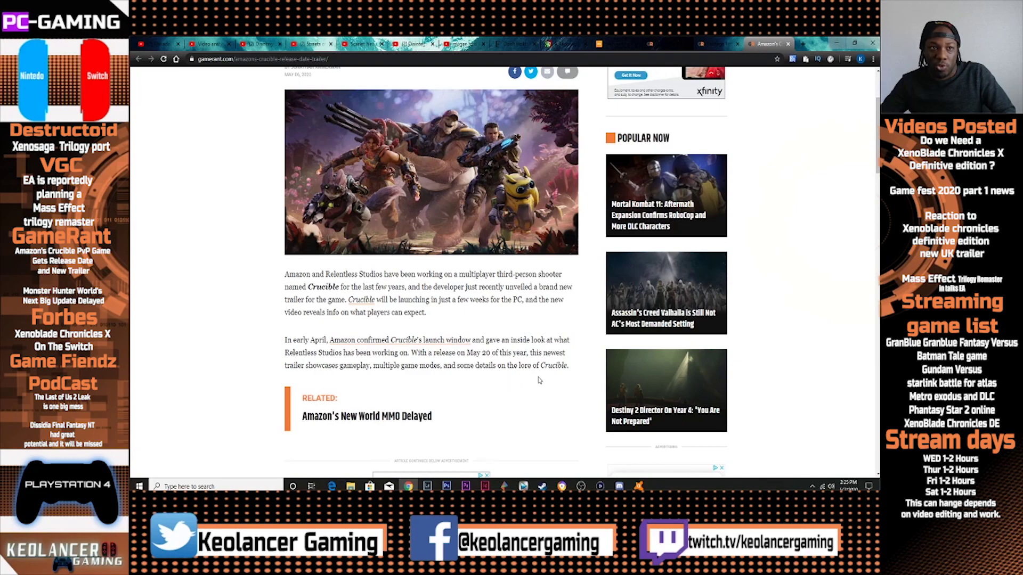
{"action": "scroll", "coordinate": [539, 380], "scroll_direction": "down", "scroll_amount": 2}
{"action": "scroll", "coordinate": [539, 380], "scroll_direction": "down", "scroll_amount": 2}
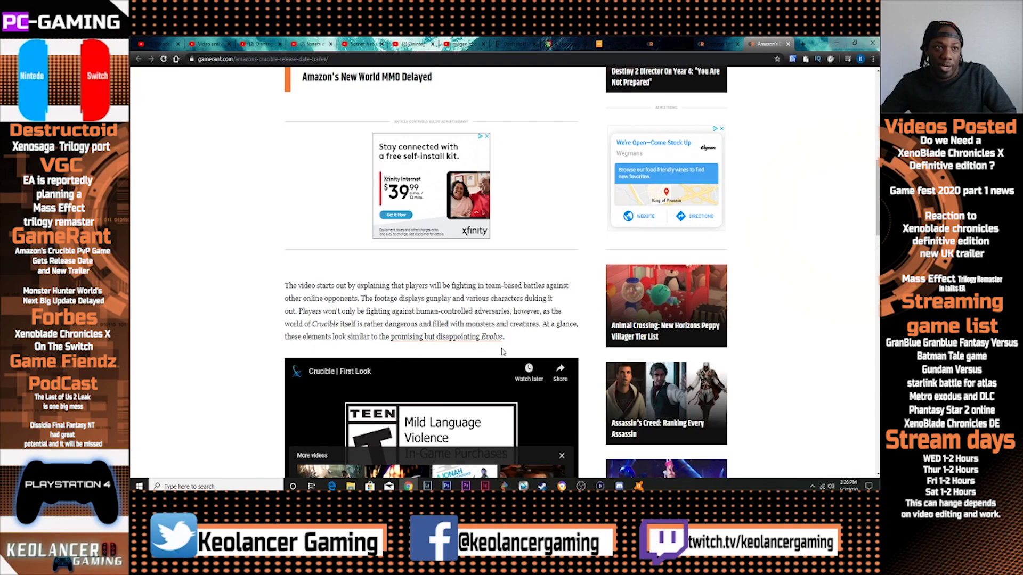
{"action": "scroll", "coordinate": [504, 352], "scroll_direction": "down", "scroll_amount": 3}
- Dismiss the More videos strip over the Crucible trailer and lower system volume to about 12
{"action": "left_click", "coordinate": [562, 329]}
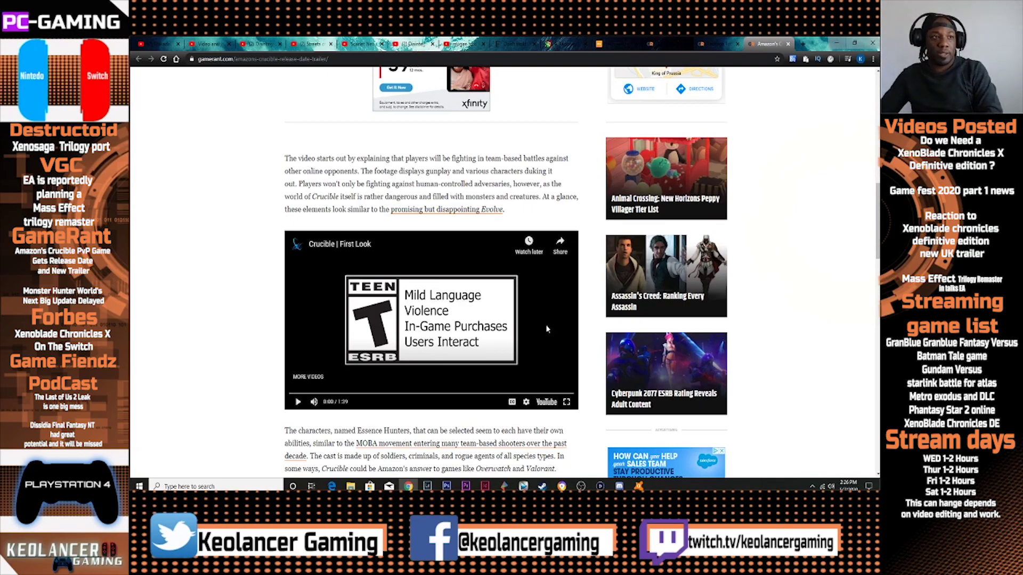
{"action": "key", "text": "XF86AudioRaiseVolume"}
{"action": "key", "text": "XF86AudioLowerVolume"}
{"action": "key", "text": "XF86AudioLowerVolume"}
{"action": "key", "text": "XF86AudioLowerVolume"}
{"action": "key", "text": "XF86AudioLowerVolume"}
{"action": "key", "text": "XF86AudioLowerVolume"}
{"action": "key", "text": "XF86AudioLowerVolume"}
{"action": "key", "text": "XF86AudioLowerVolume"}
{"action": "key", "text": "XF86AudioLowerVolume"}
{"action": "key", "text": "XF86AudioLowerVolume"}
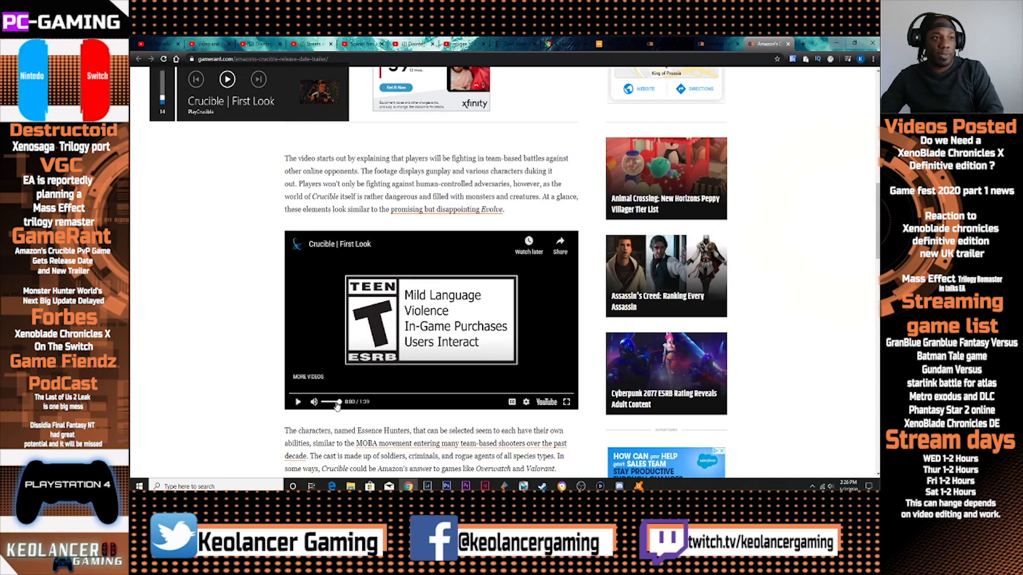
- Play the Crucible First Look trailer fullscreen, adjusting system volume during playback
{"action": "left_click", "coordinate": [565, 402]}
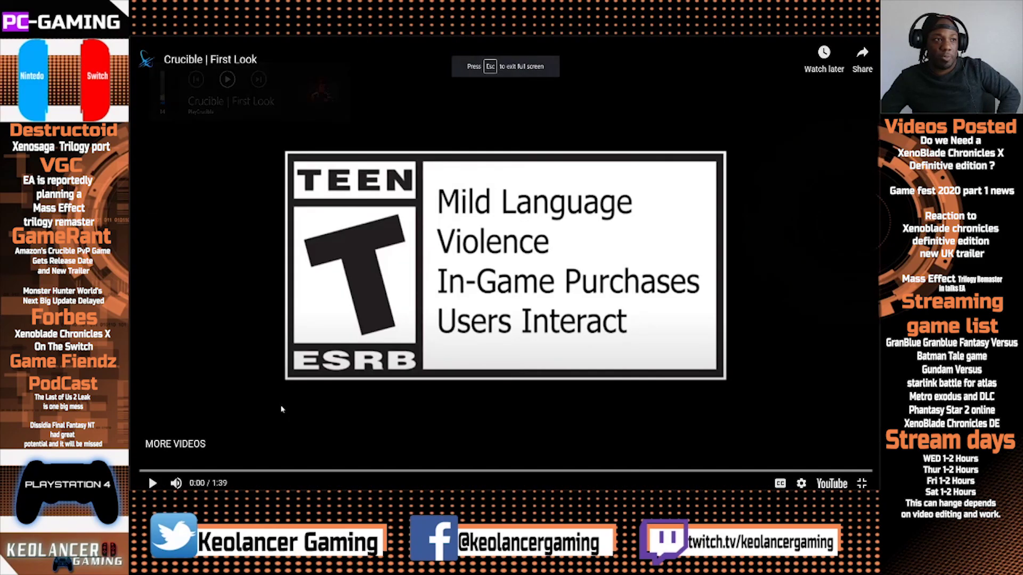
{"action": "left_click", "coordinate": [153, 482]}
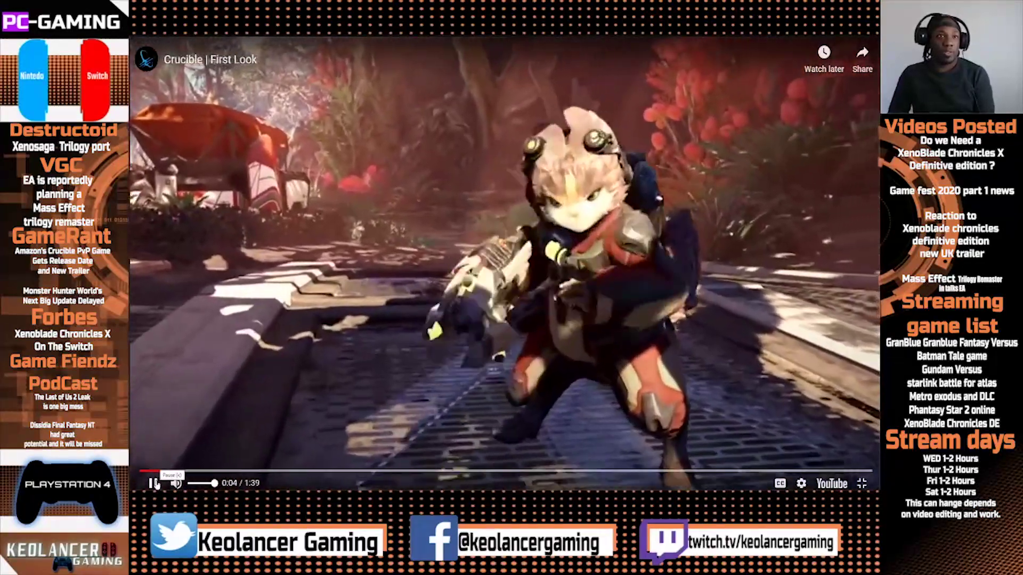
{"action": "key", "text": "XF86AudioRaiseVolume"}
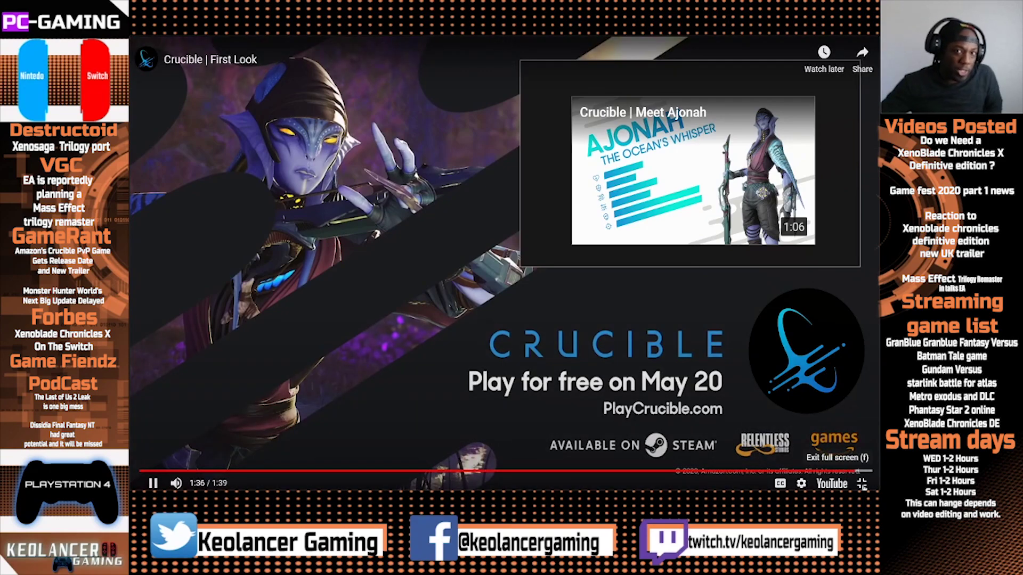
- Exit the fullscreen trailer back to the GameRant Crucible article
{"action": "key", "text": "Escape"}
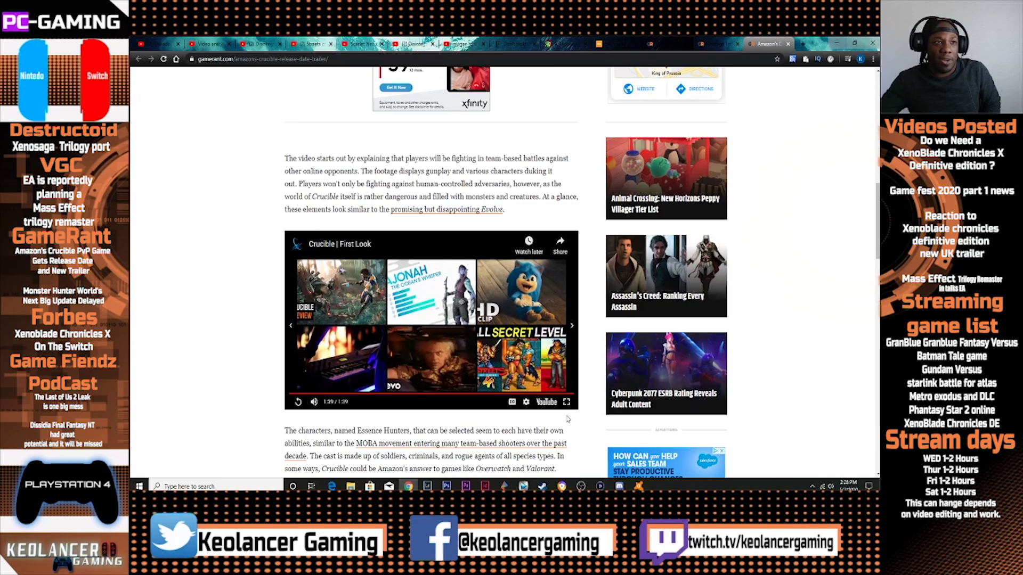
{"action": "scroll", "coordinate": [567, 419], "scroll_direction": "down", "scroll_amount": 2}
{"action": "scroll", "coordinate": [567, 418], "scroll_direction": "down", "scroll_amount": 2}
{"action": "scroll", "coordinate": [568, 419], "scroll_direction": "down", "scroll_amount": 3}
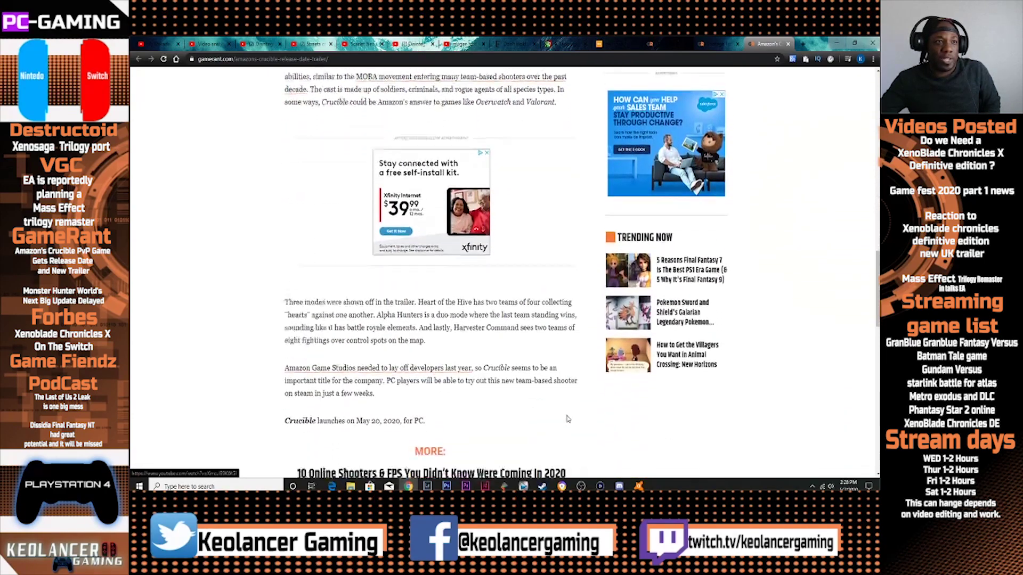
{"action": "scroll", "coordinate": [568, 417], "scroll_direction": "up", "scroll_amount": 3}
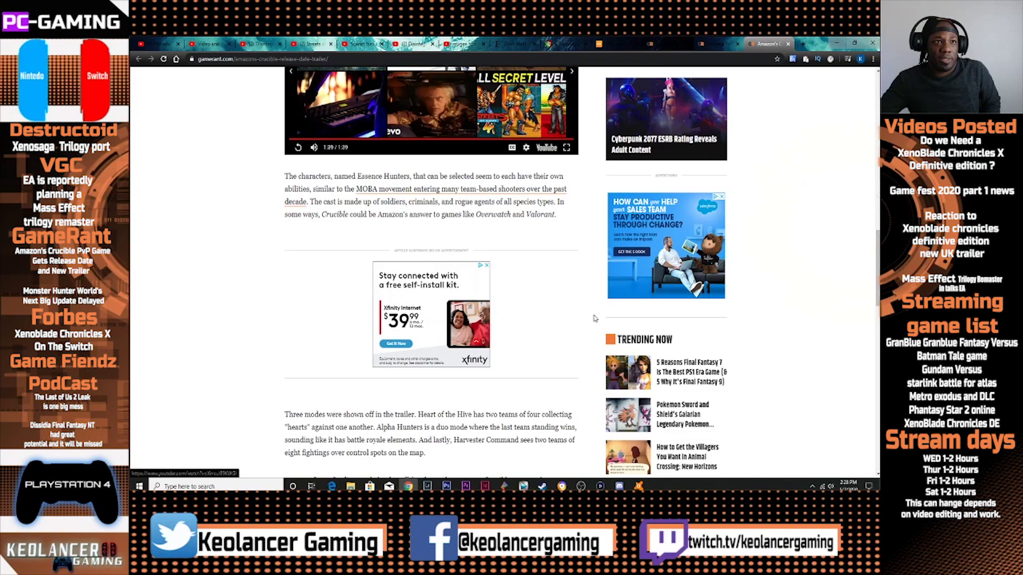
{"action": "scroll", "coordinate": [543, 294], "scroll_direction": "up", "scroll_amount": 1}
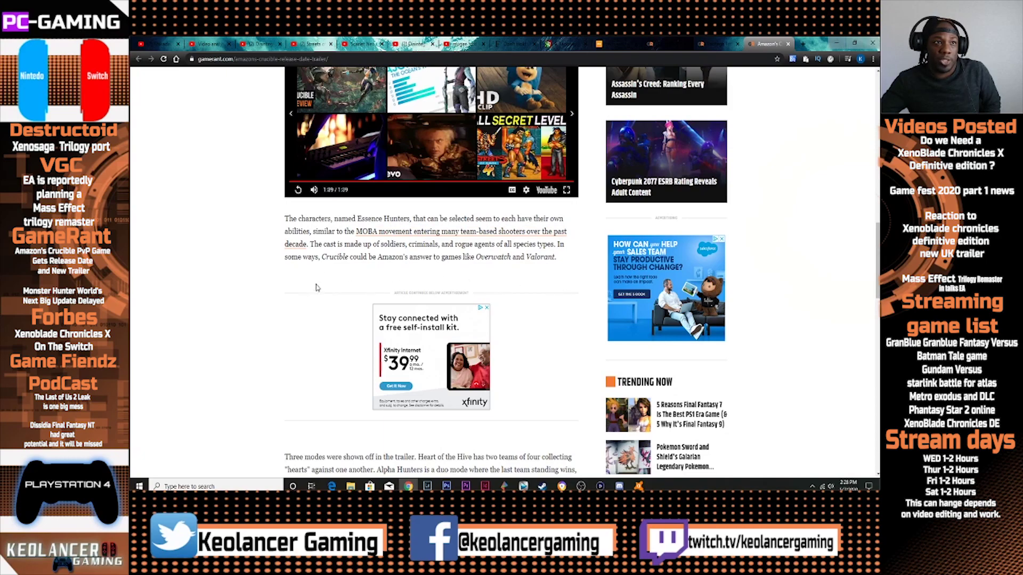
{"action": "scroll", "coordinate": [318, 290], "scroll_direction": "down", "scroll_amount": 3}
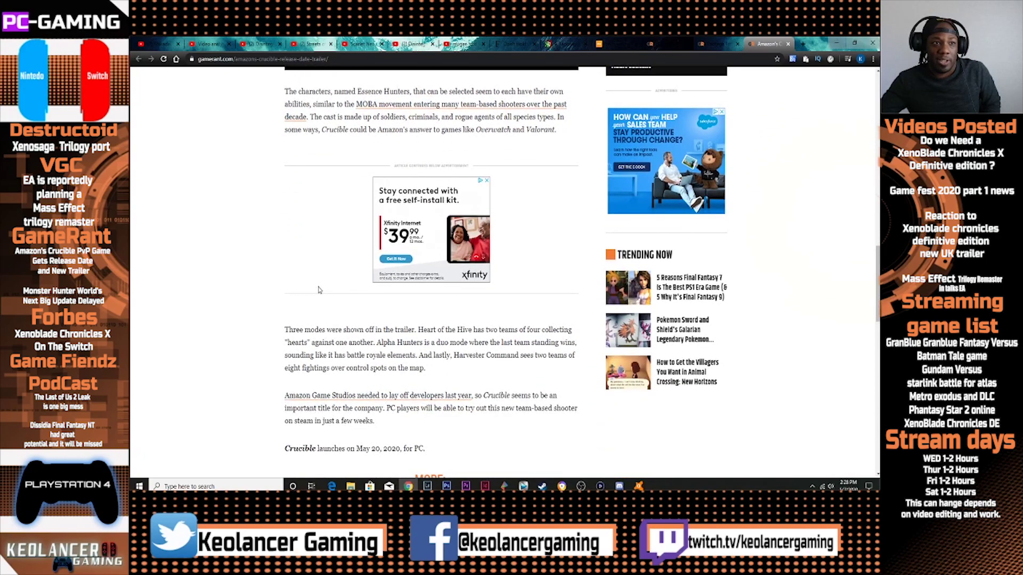
{"action": "scroll", "coordinate": [318, 289], "scroll_direction": "up", "scroll_amount": 4}
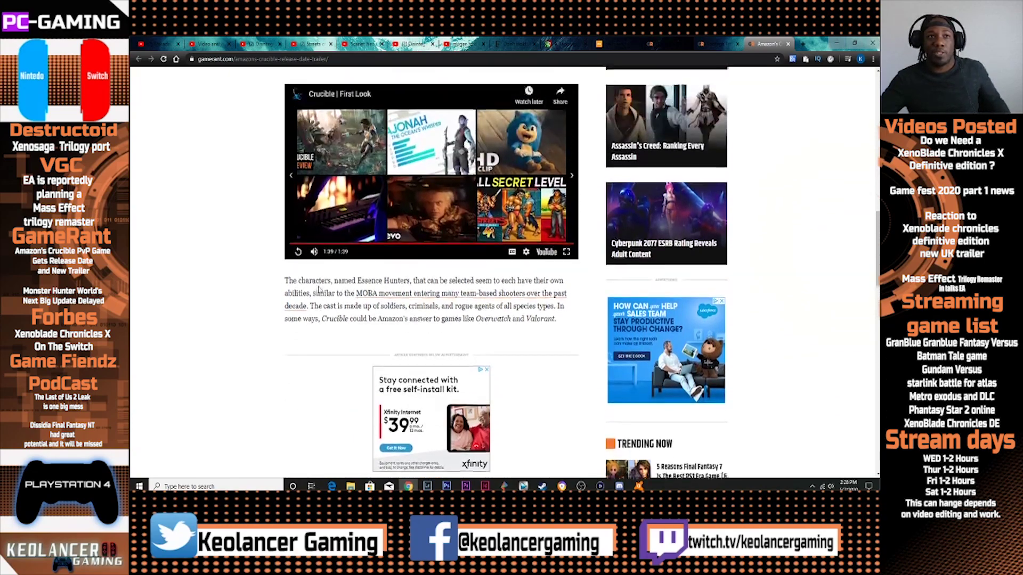